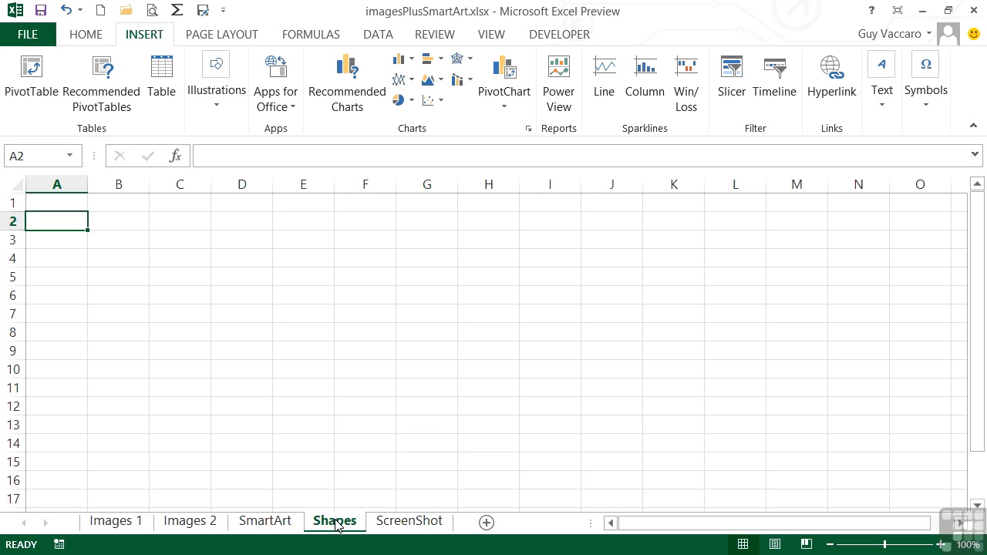
Draw a plain rectangle shape about 2.29" wide and 1.28" high across columns C to F, from row 3 to row 9
{"action": "left_click", "coordinate": [216, 100]}
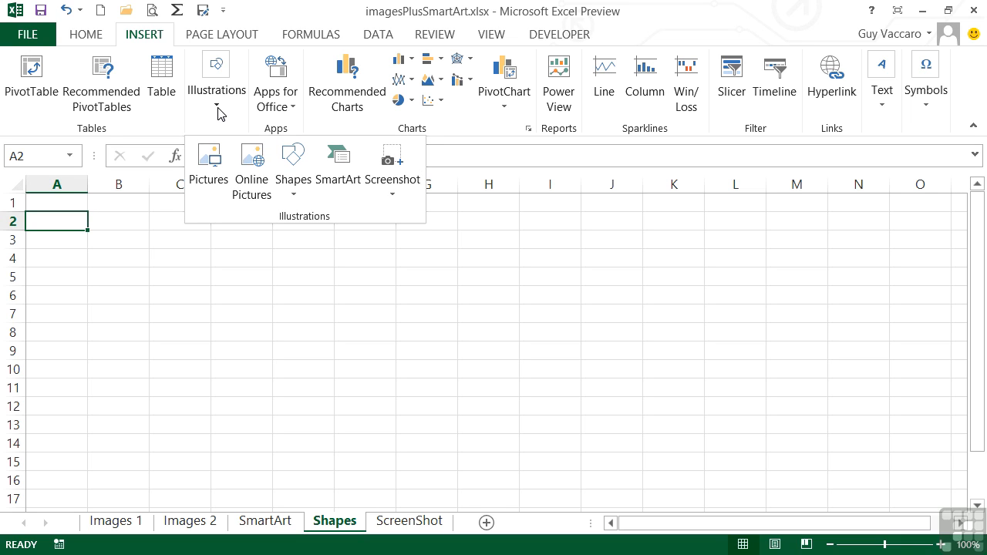
{"action": "left_click", "coordinate": [295, 199]}
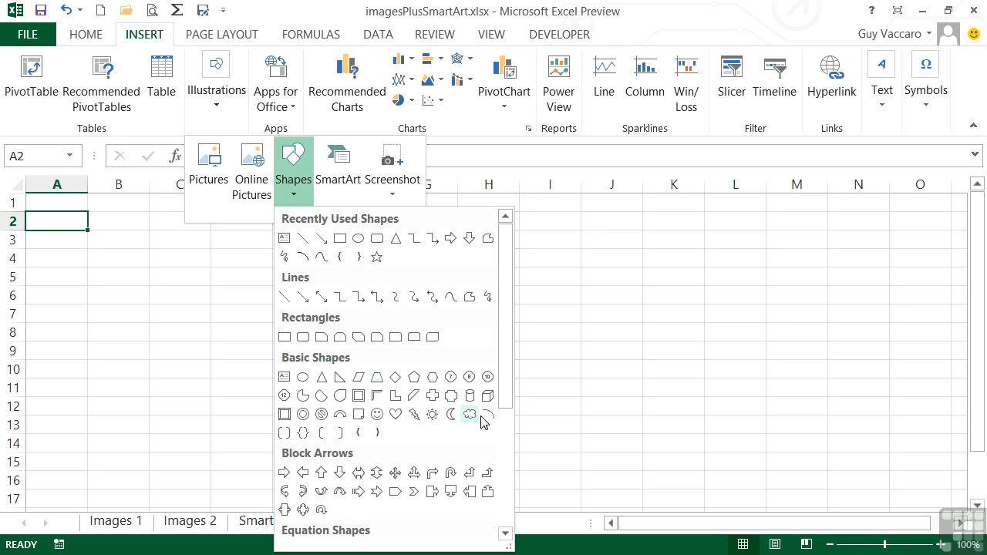
{"action": "left_click_drag", "start_coordinate": [507, 406], "coordinate": [508, 478]}
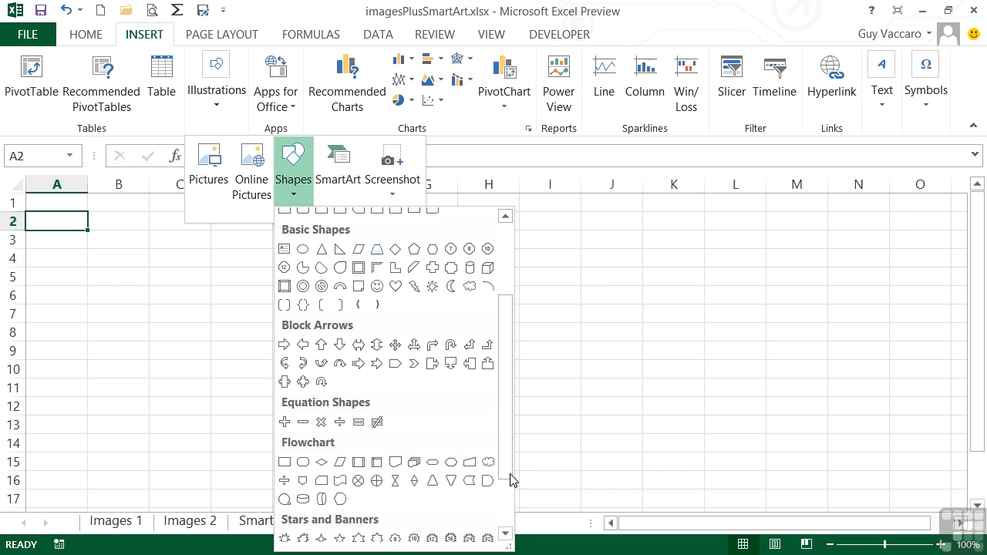
{"action": "scroll", "coordinate": [502, 492], "scroll_direction": "down", "scroll_amount": 3}
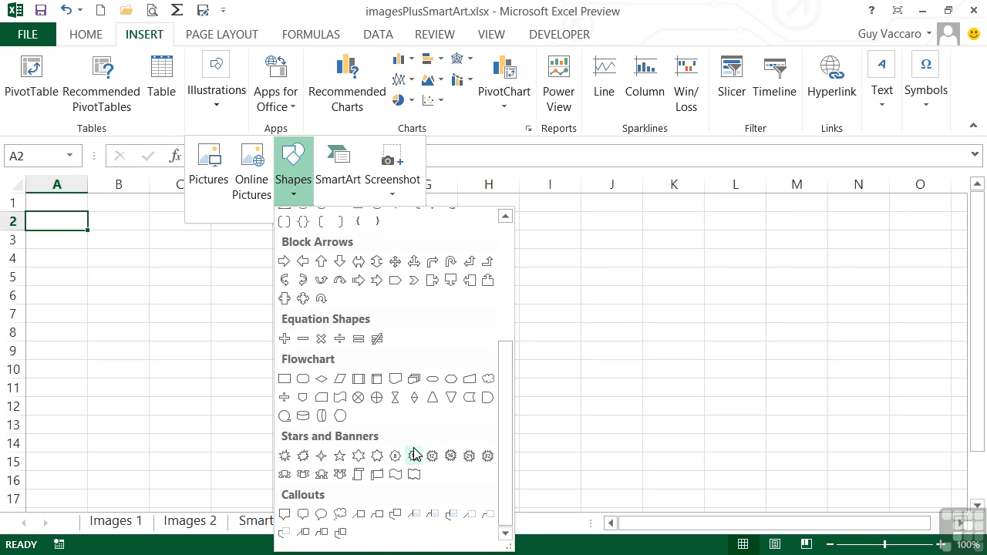
{"action": "left_click_drag", "start_coordinate": [502, 506], "coordinate": [499, 371]}
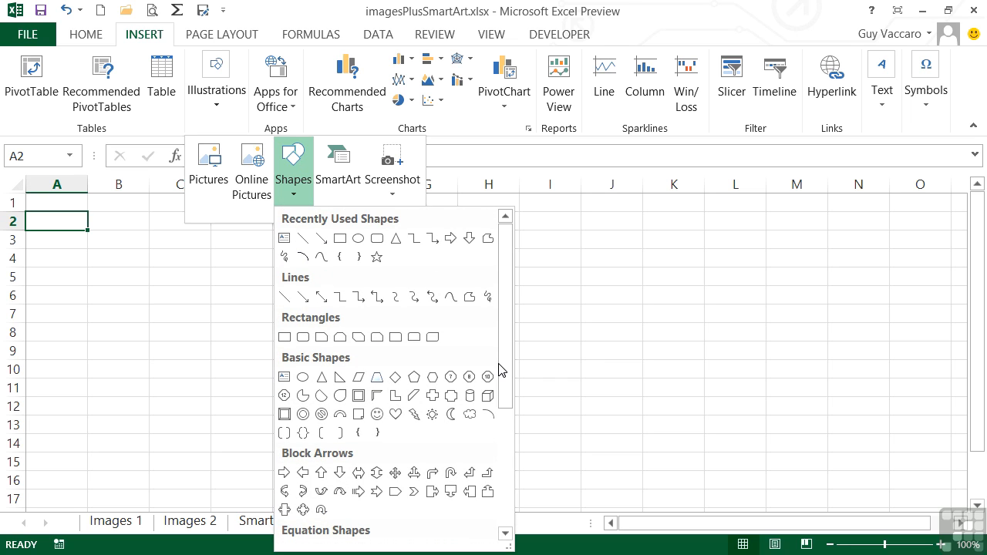
{"action": "left_click", "coordinate": [284, 338]}
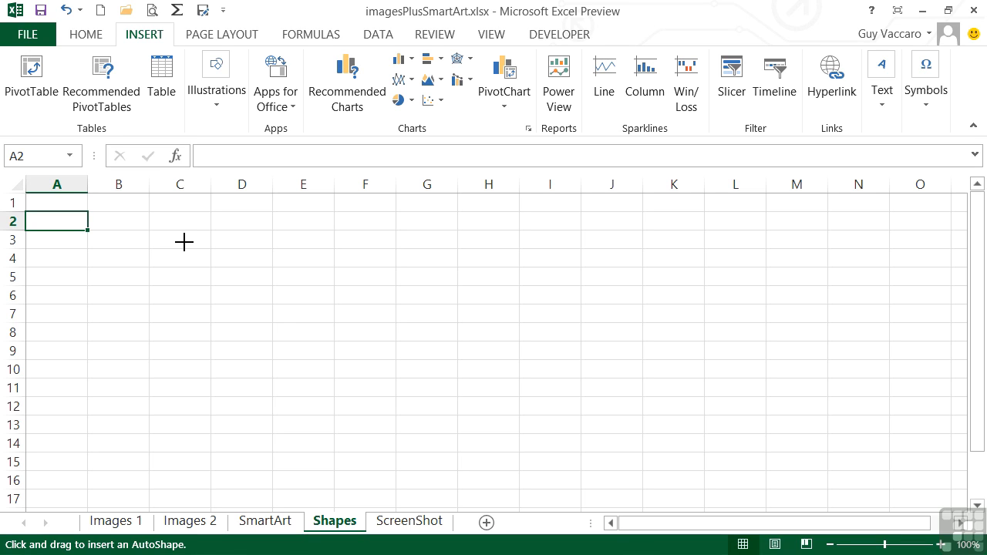
{"action": "mouse_move", "coordinate": [184, 242]}
{"action": "left_mouse_down"}
{"action": "mouse_move", "coordinate": [201, 273]}
{"action": "mouse_move", "coordinate": [251, 308]}
{"action": "mouse_move", "coordinate": [340, 355]}
{"action": "mouse_move", "coordinate": [423, 350]}
{"action": "mouse_move", "coordinate": [430, 385]}
{"action": "mouse_move", "coordinate": [516, 429]}
{"action": "mouse_move", "coordinate": [415, 376]}
{"action": "mouse_move", "coordinate": [397, 351]}
{"action": "mouse_move", "coordinate": [396, 360]}
{"action": "left_mouse_up"}
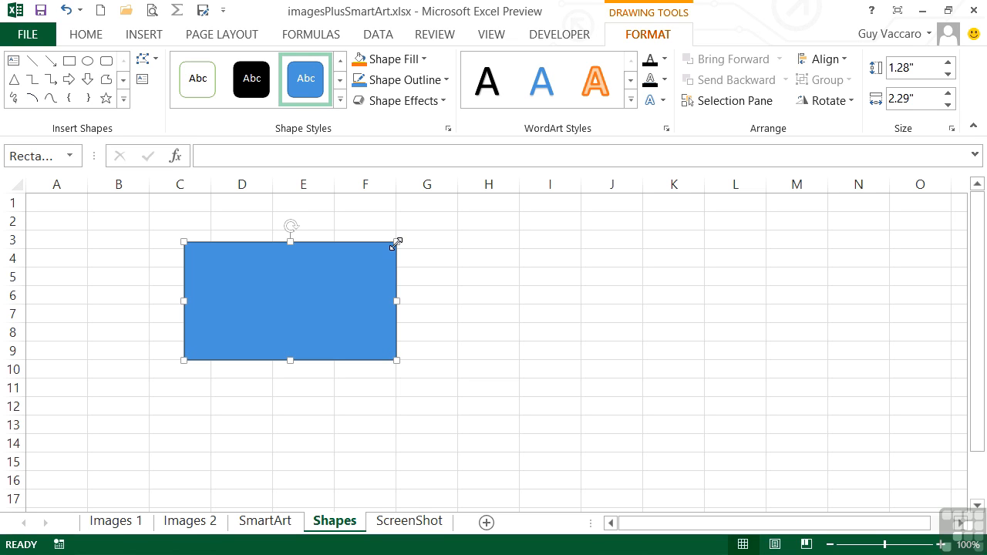
Resize the rectangle to about 2.4" wide and 1.2" high, and deselect it
{"action": "left_click_drag", "start_coordinate": [396, 242], "coordinate": [358, 248]}
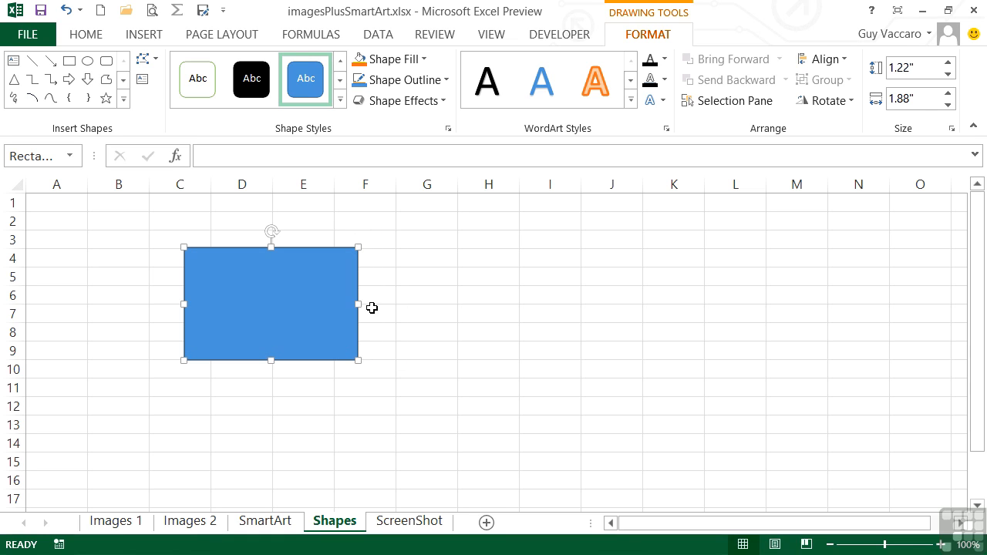
{"action": "left_click_drag", "start_coordinate": [359, 305], "coordinate": [408, 306]}
{"action": "mouse_move", "coordinate": [296, 246]}
{"action": "left_mouse_down"}
{"action": "mouse_move", "coordinate": [290, 293]}
{"action": "mouse_move", "coordinate": [289, 248]}
{"action": "left_mouse_up"}
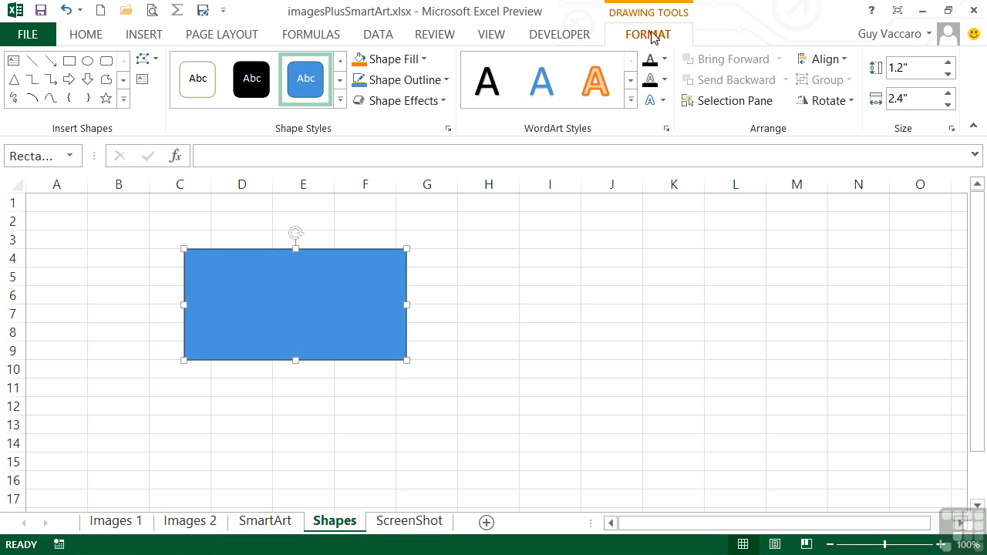
{"action": "left_click", "coordinate": [545, 289]}
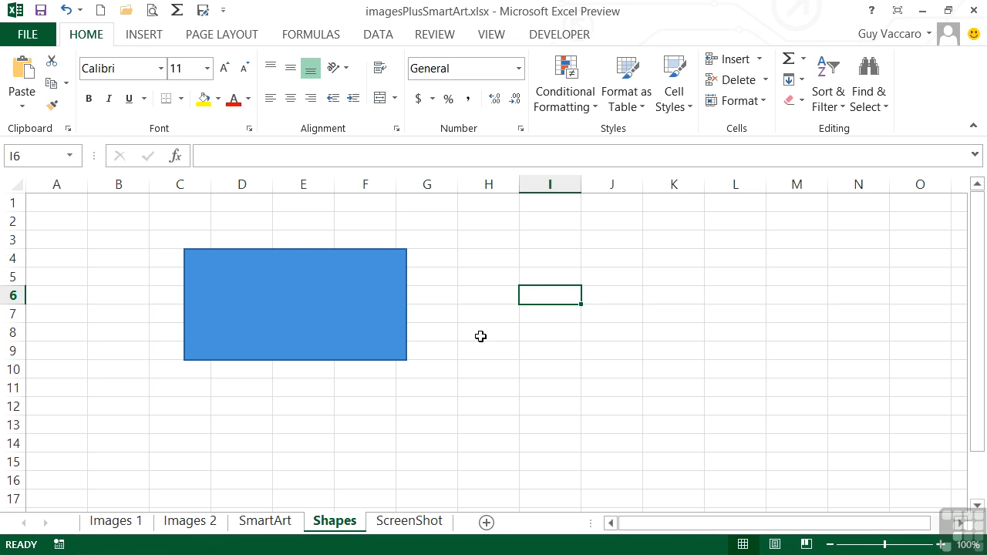
{"action": "left_click", "coordinate": [337, 307]}
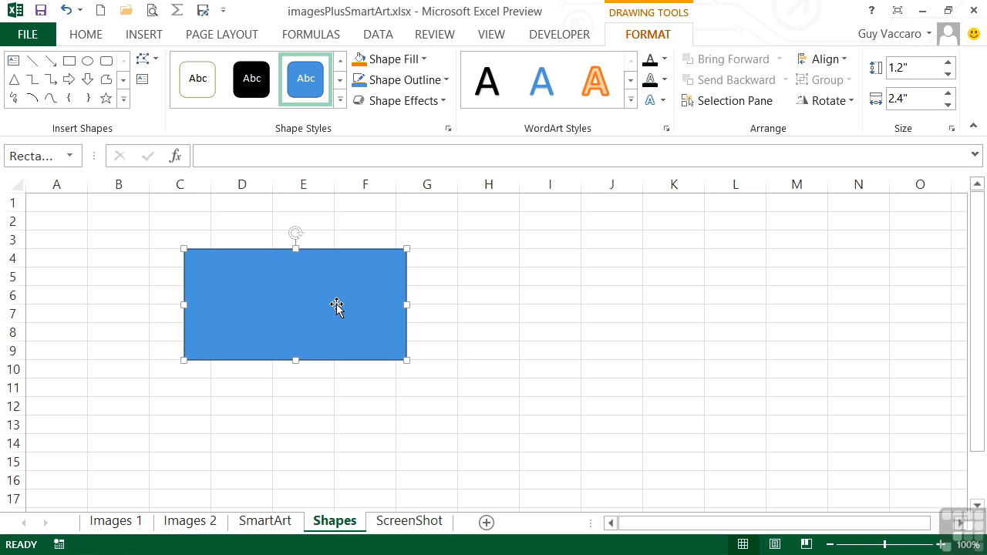
{"action": "left_click", "coordinate": [498, 276]}
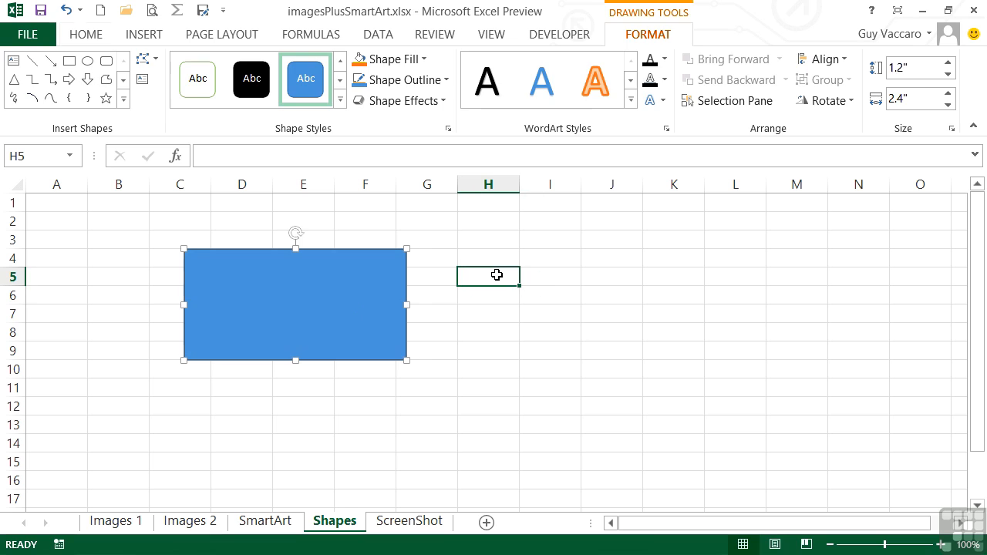
Draw a Smiley Face shape about 2.12" wide and 1.7" high beside the rectangle, across columns I to L, rows 3 to 11
{"action": "left_click", "coordinate": [153, 40]}
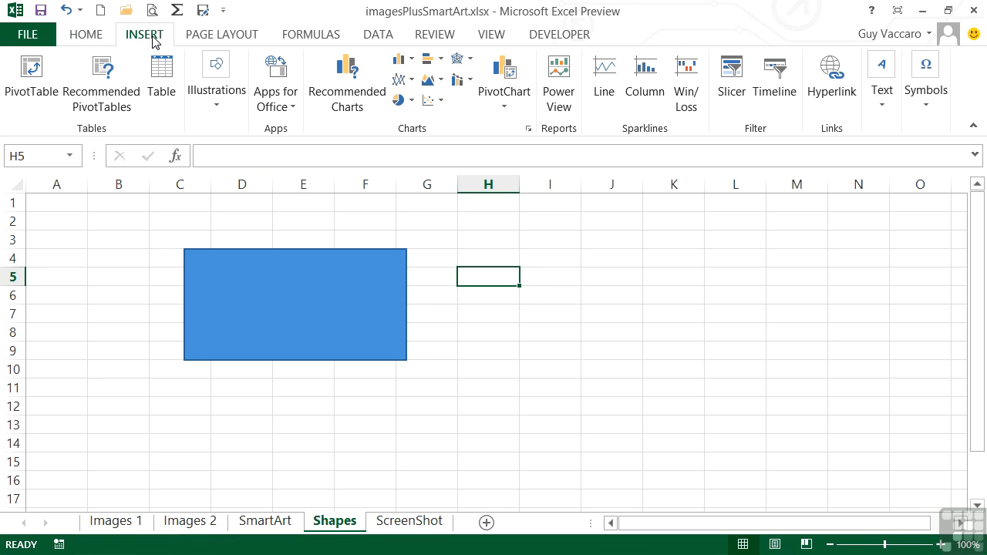
{"action": "left_click", "coordinate": [221, 115]}
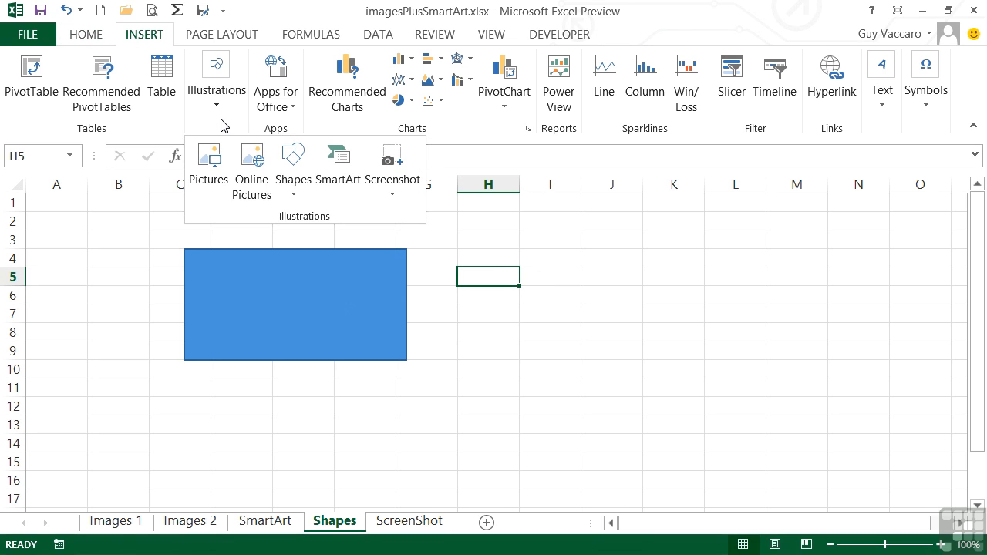
{"action": "left_click", "coordinate": [294, 199]}
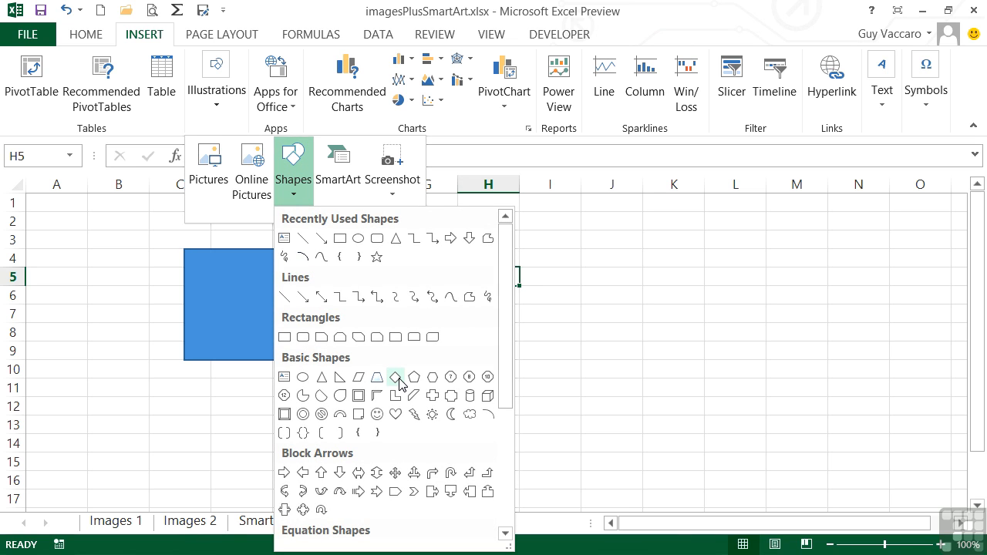
{"action": "left_click", "coordinate": [377, 414]}
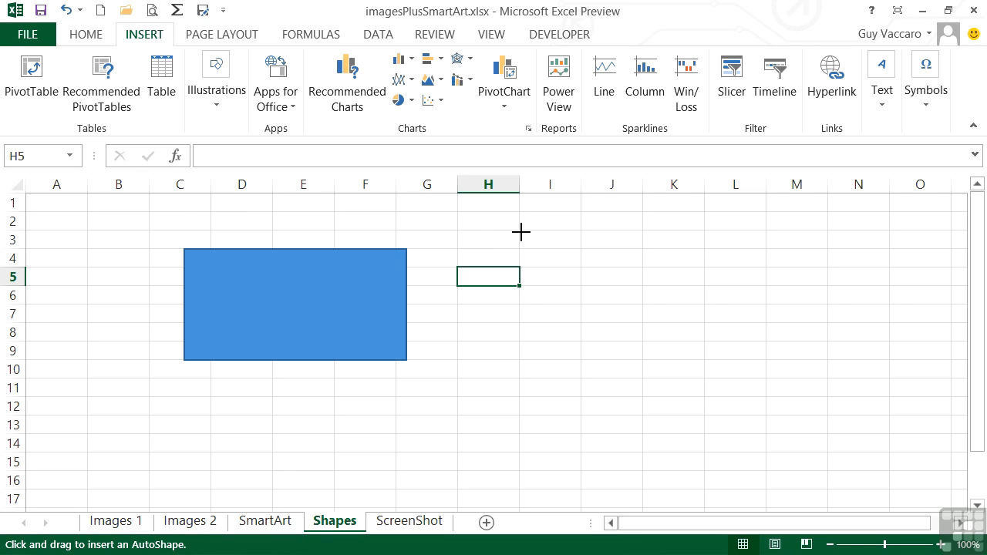
{"action": "mouse_move", "coordinate": [522, 232]}
{"action": "left_mouse_down"}
{"action": "mouse_move", "coordinate": [604, 344]}
{"action": "mouse_move", "coordinate": [662, 342]}
{"action": "mouse_move", "coordinate": [705, 359]}
{"action": "mouse_move", "coordinate": [646, 355]}
{"action": "mouse_move", "coordinate": [654, 383]}
{"action": "mouse_move", "coordinate": [732, 381]}
{"action": "mouse_move", "coordinate": [779, 299]}
{"action": "mouse_move", "coordinate": [740, 336]}
{"action": "mouse_move", "coordinate": [548, 362]}
{"action": "mouse_move", "coordinate": [717, 389]}
{"action": "left_mouse_up"}
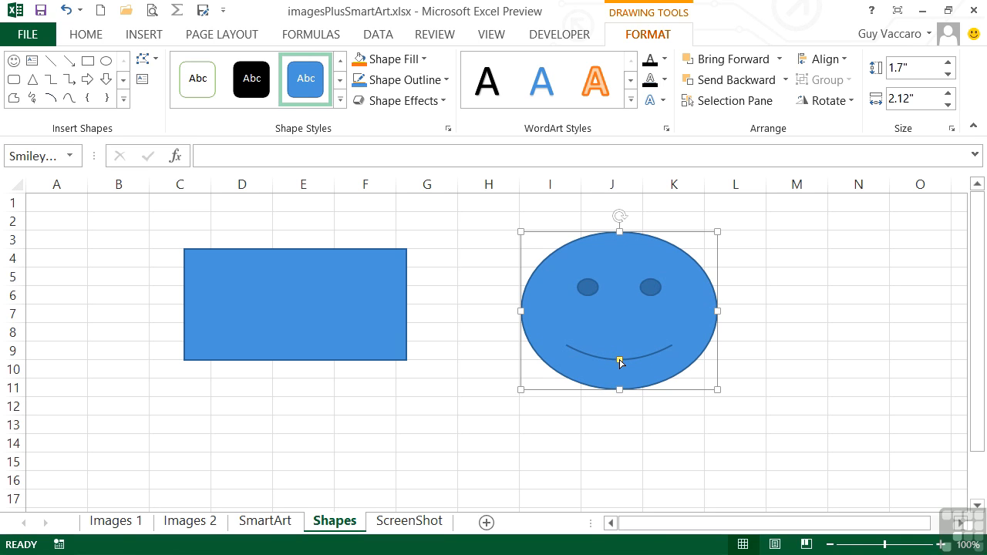
Bend the smiley face's mouth into a frown, and readjust it to a slight smile
{"action": "left_click_drag", "start_coordinate": [619, 358], "coordinate": [621, 335]}
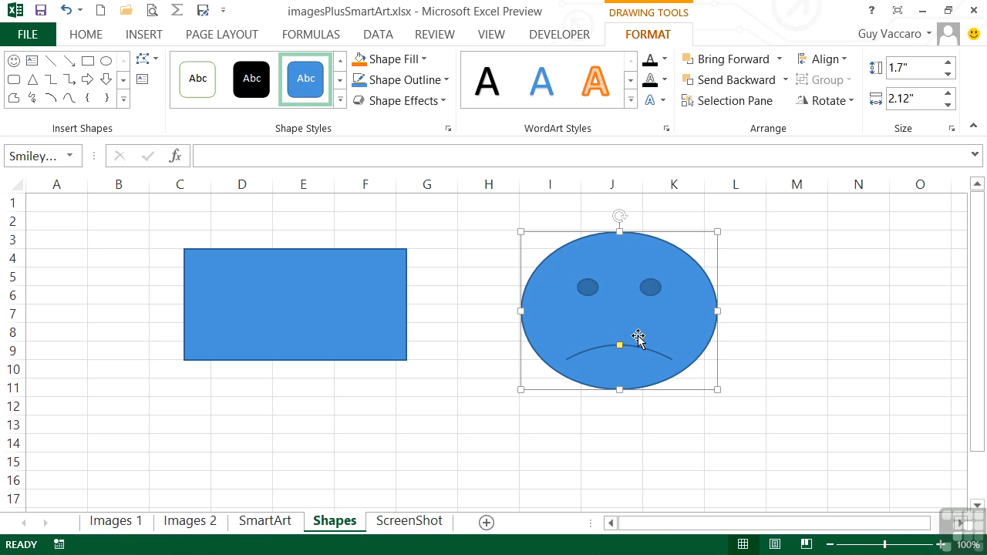
{"action": "left_click", "coordinate": [796, 346]}
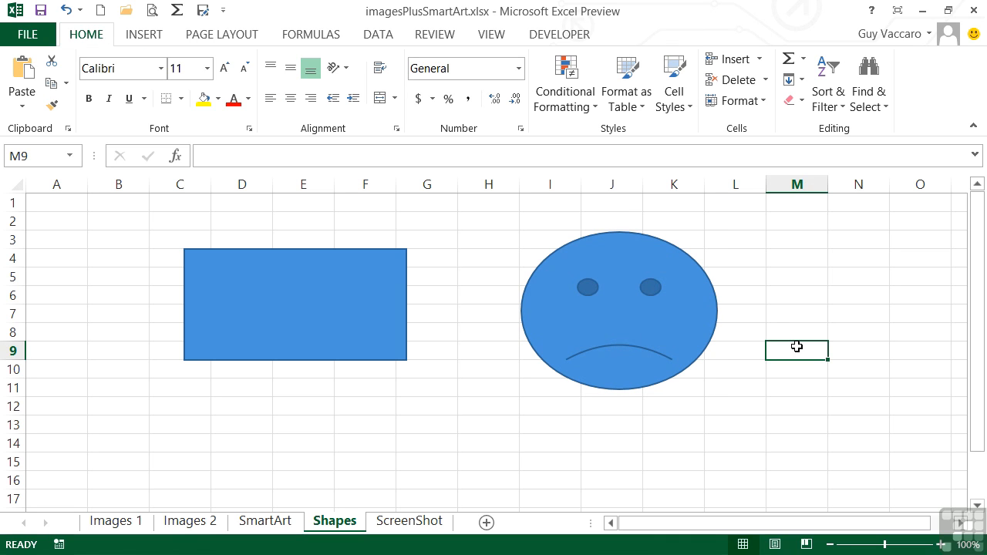
{"action": "left_click", "coordinate": [698, 325]}
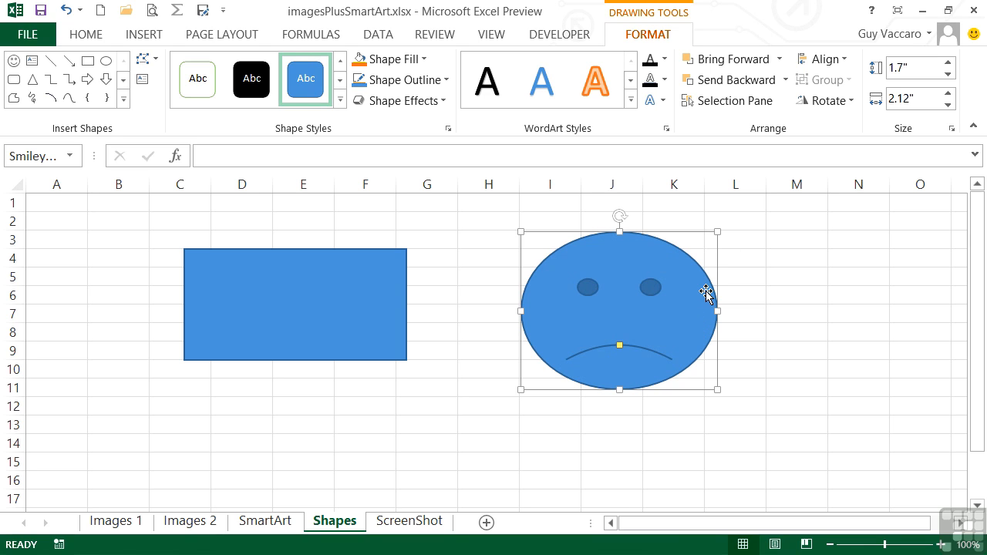
{"action": "left_click_drag", "start_coordinate": [619, 345], "coordinate": [622, 360]}
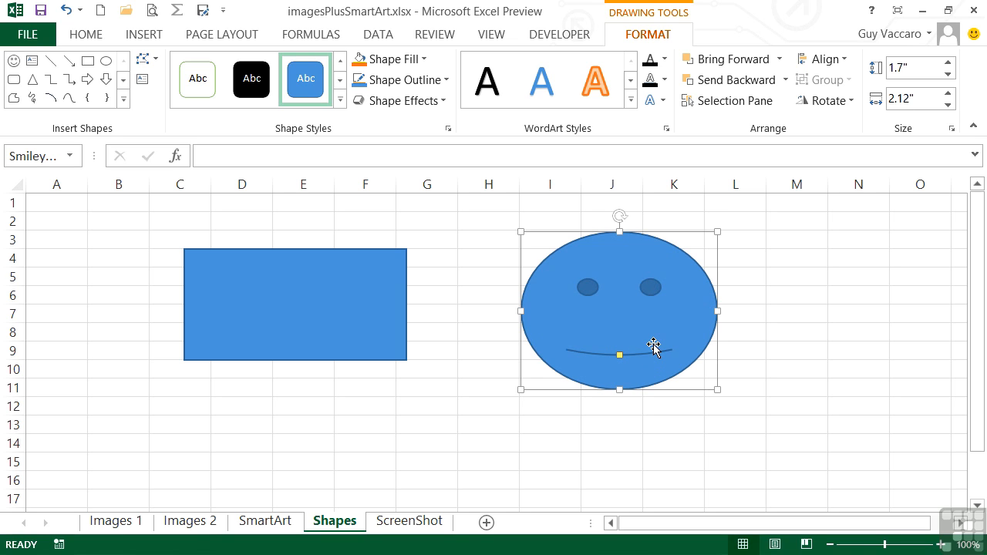
{"action": "left_click", "coordinate": [738, 366]}
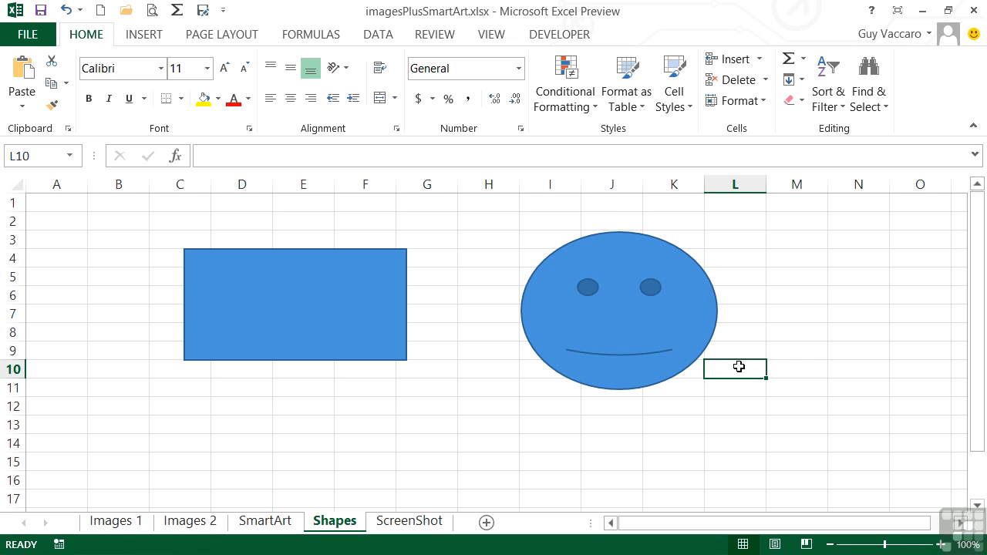
Draw a rectangular callout about 1.59" wide and 1.31" high beside the smiley face, across columns M to O
{"action": "left_click", "coordinate": [144, 35]}
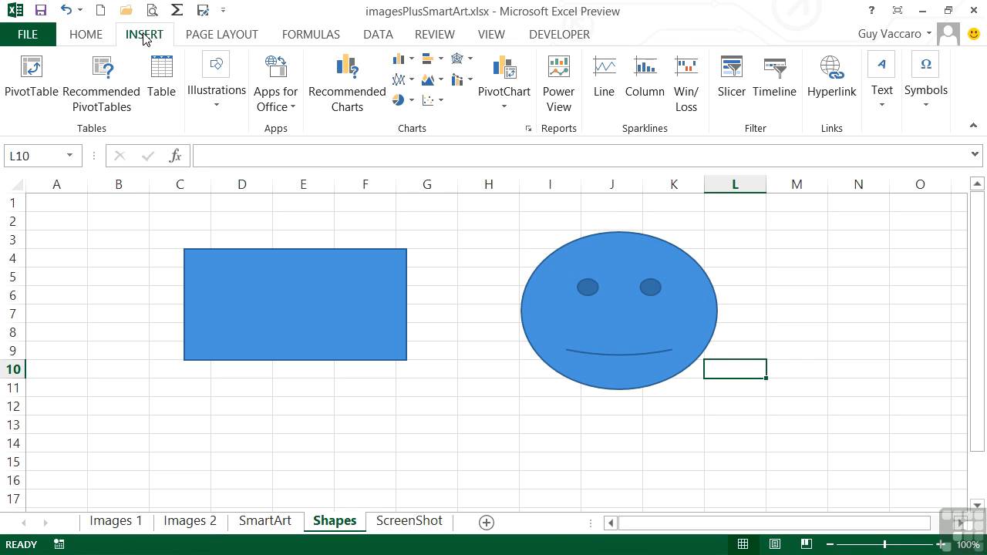
{"action": "left_click", "coordinate": [218, 113]}
{"action": "left_click", "coordinate": [293, 164]}
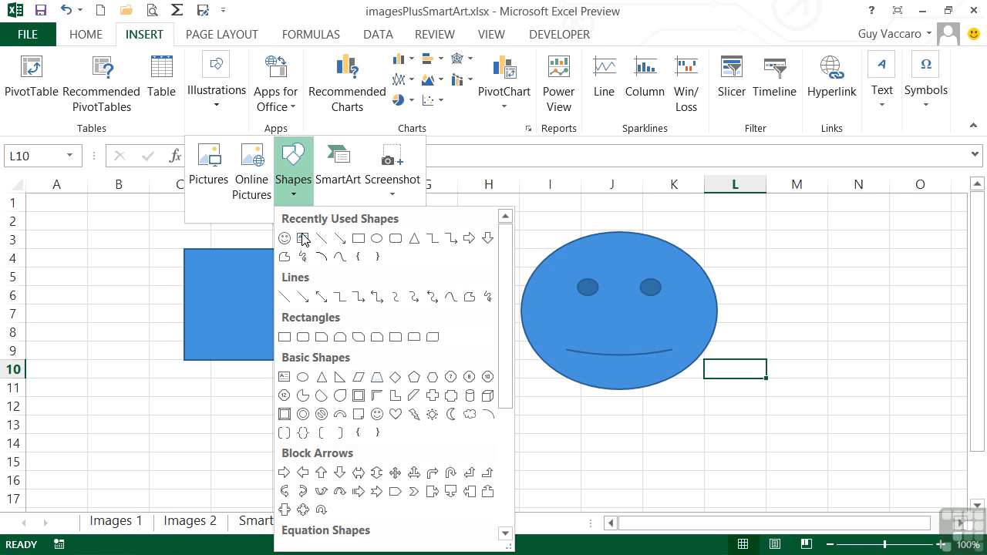
{"action": "left_click", "coordinate": [506, 446]}
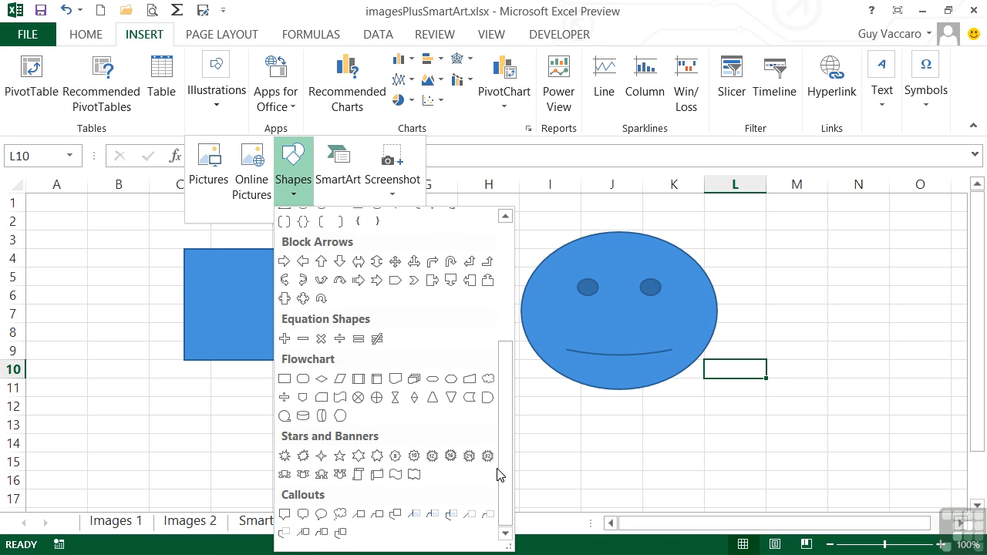
{"action": "left_click", "coordinate": [287, 514]}
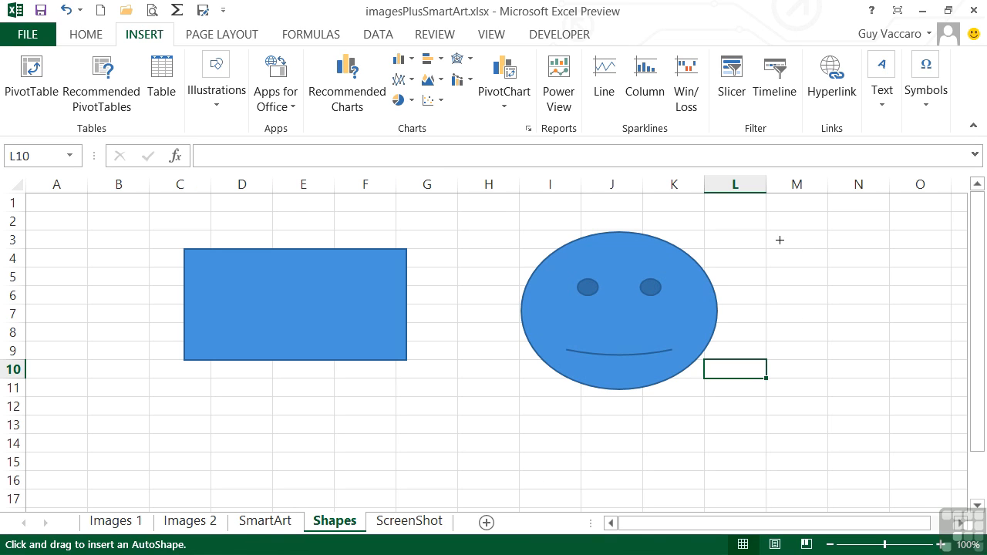
{"action": "left_click_drag", "start_coordinate": [776, 235], "coordinate": [926, 357]}
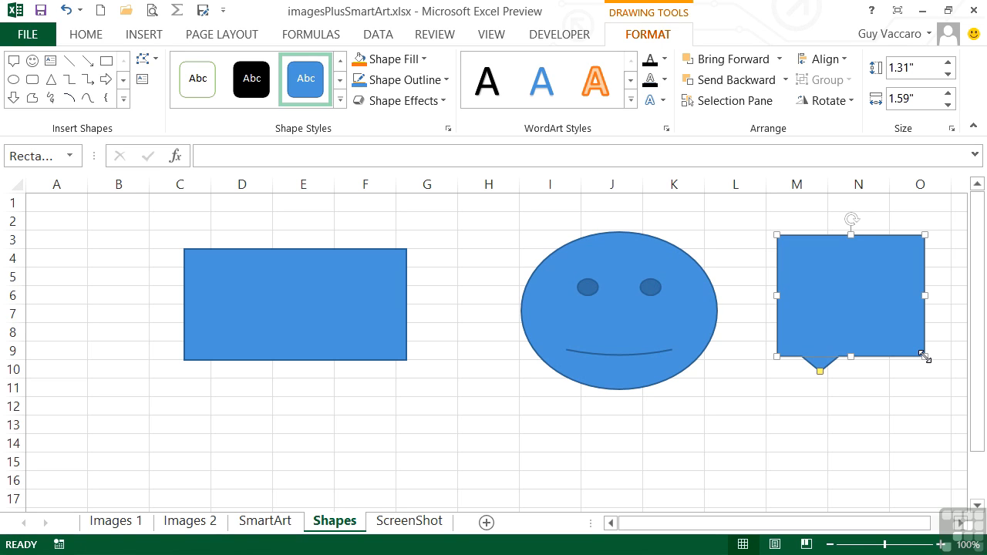
Add the text "This is amazing!!" to the rectangular callout
{"action": "right_click", "coordinate": [860, 288]}
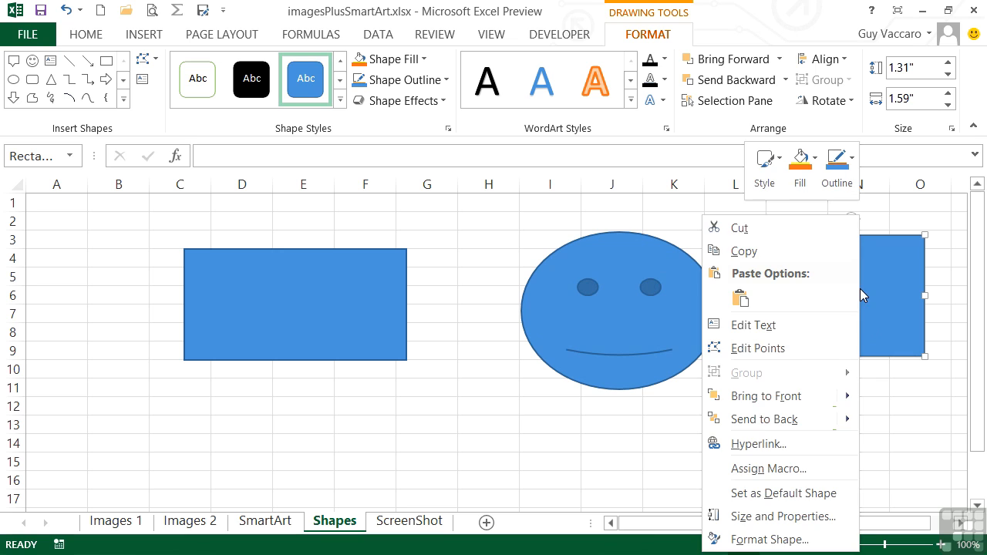
{"action": "left_click", "coordinate": [780, 328]}
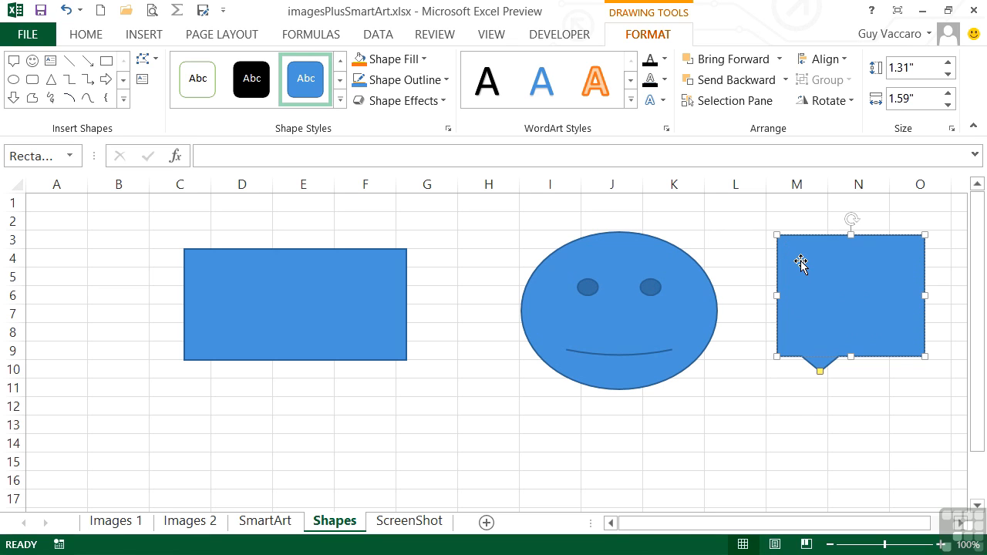
{"action": "type", "text": "This is amazing!!"}
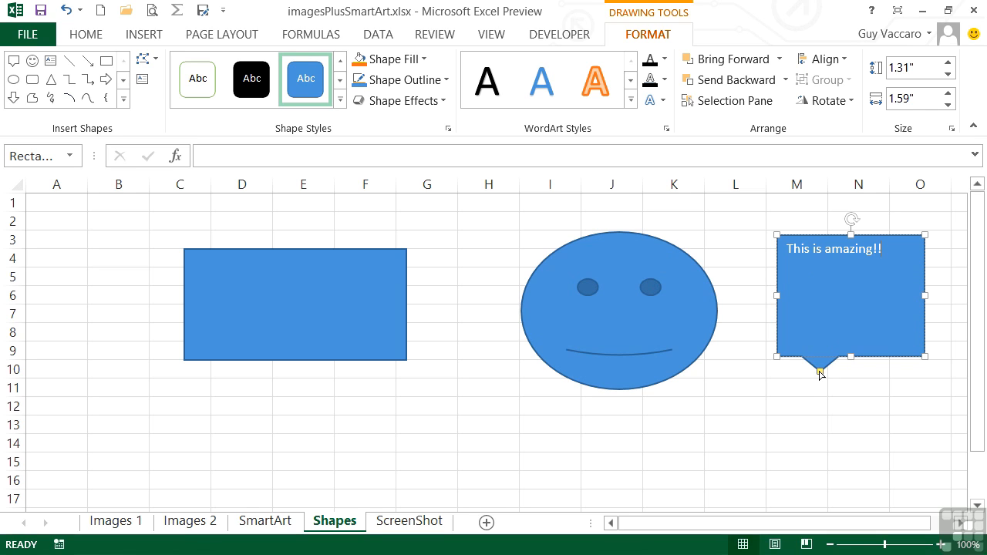
Shorten the callout box to fit its single line of text and point its tail at the smiley face's lower right edge
{"action": "left_click_drag", "start_coordinate": [822, 375], "coordinate": [702, 373]}
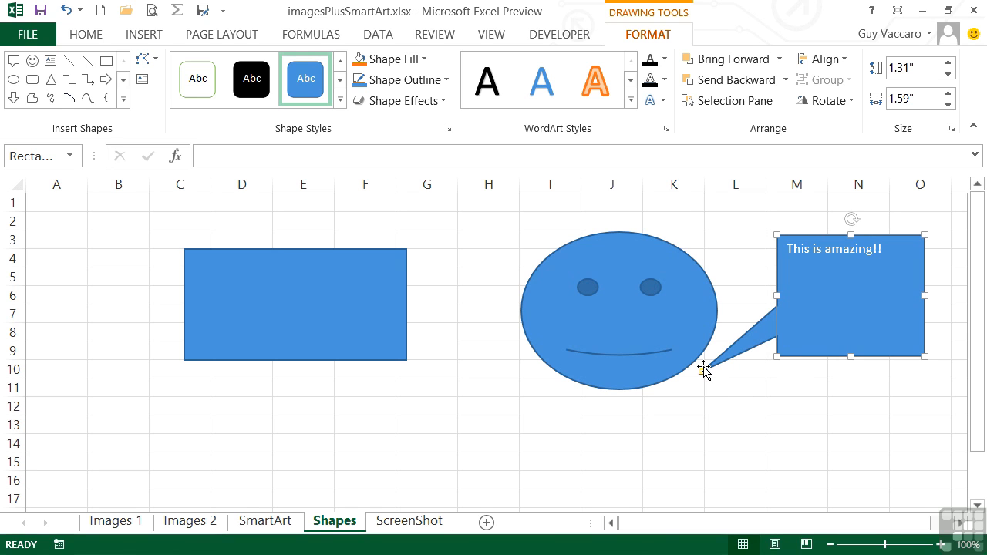
{"action": "left_click", "coordinate": [872, 368]}
{"action": "left_click", "coordinate": [848, 351]}
{"action": "left_click_drag", "start_coordinate": [851, 356], "coordinate": [851, 273]}
{"action": "left_click_drag", "start_coordinate": [702, 279], "coordinate": [707, 358]}
{"action": "left_click", "coordinate": [813, 369]}
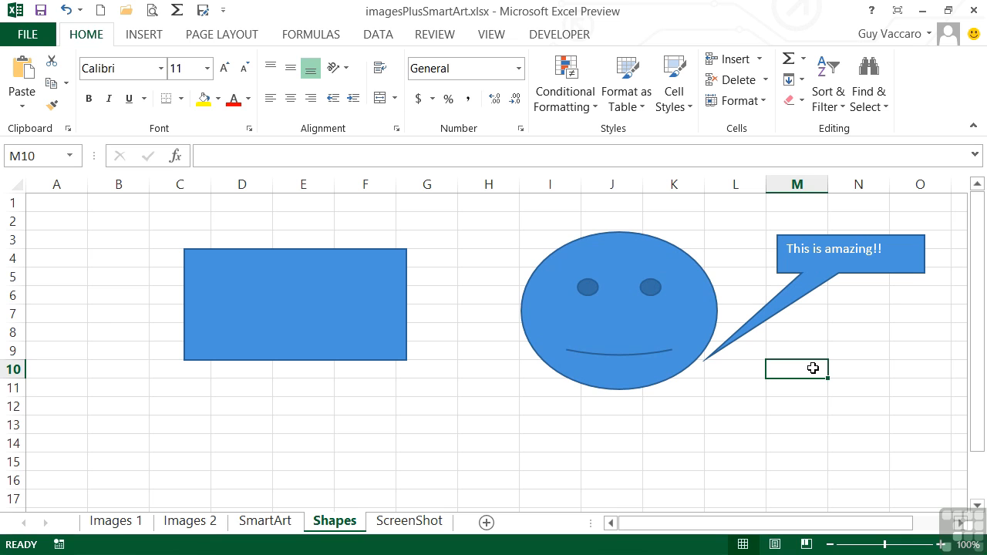
Select the callout and look through the shape gallery's categories down to the Callouts group
{"action": "left_click", "coordinate": [745, 332]}
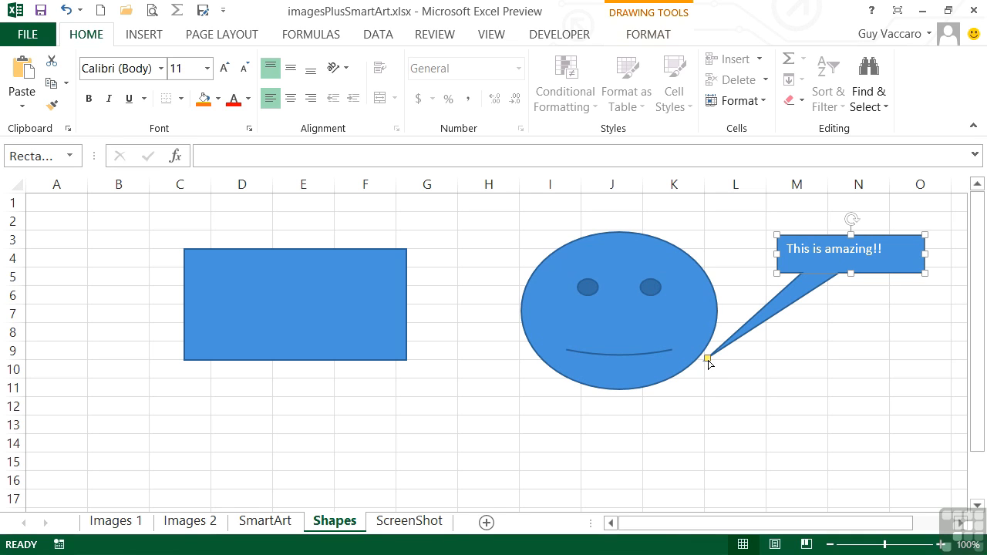
{"action": "left_click", "coordinate": [151, 37]}
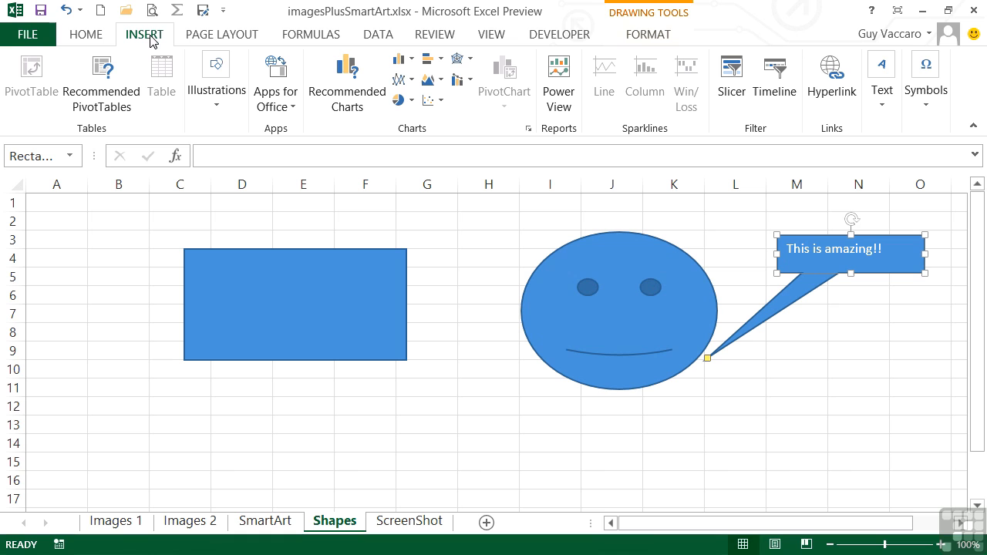
{"action": "left_click", "coordinate": [219, 108]}
{"action": "left_click", "coordinate": [293, 189]}
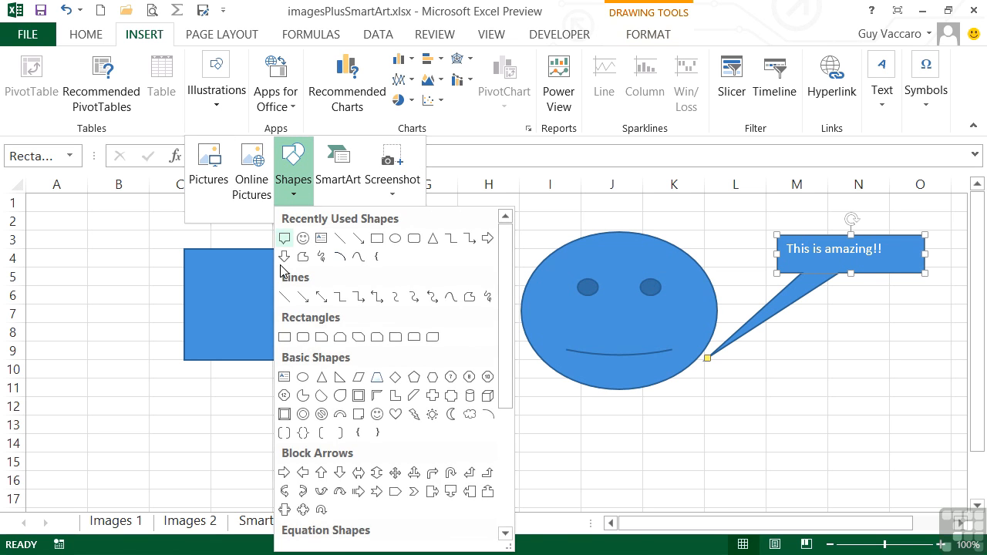
{"action": "scroll", "coordinate": [384, 416], "scroll_direction": "down", "scroll_amount": 5}
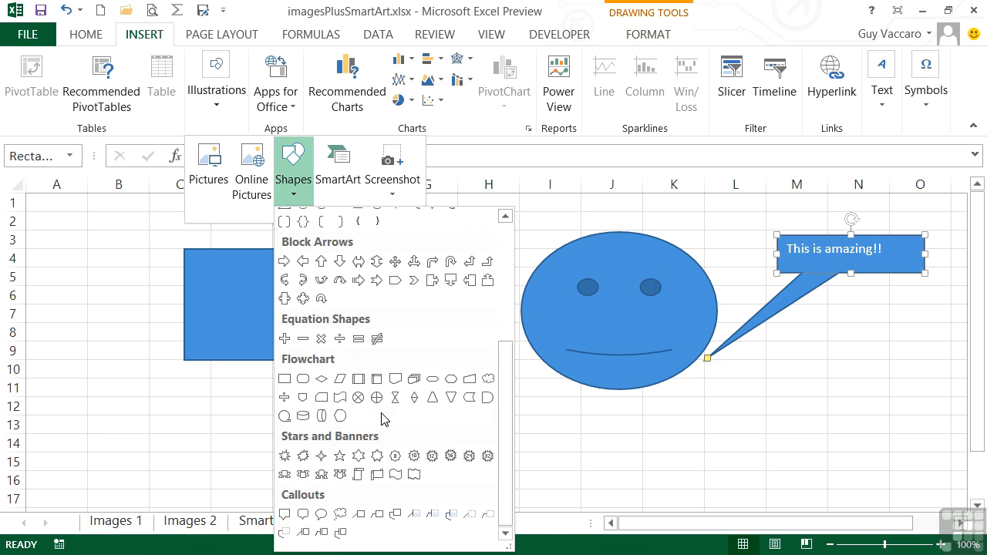
{"action": "left_click", "coordinate": [340, 518]}
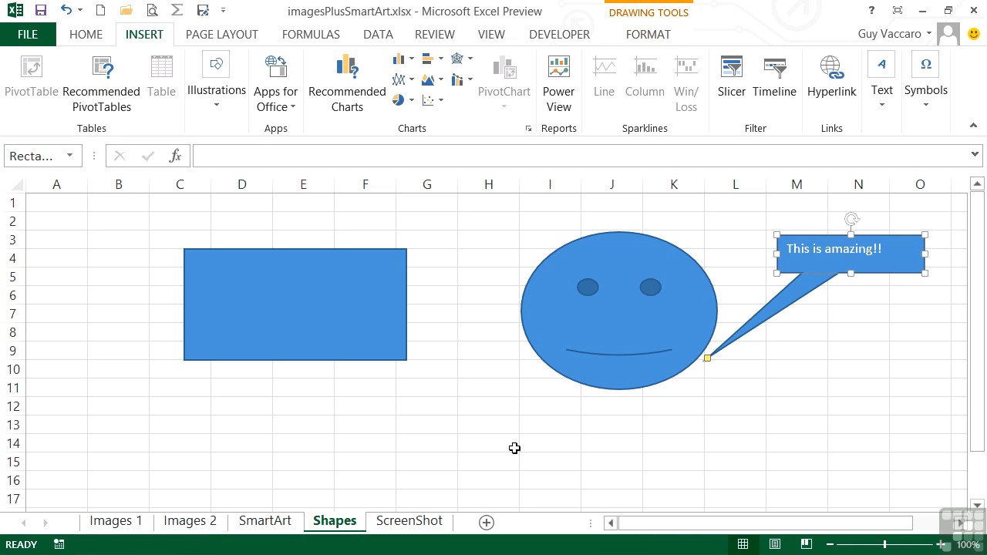
Insert a screenshot of the Chapter 12 folder window on the ScreenShot worksheet and shrink it to about 4.41" wide by 2.53" high
{"action": "left_click", "coordinate": [414, 530]}
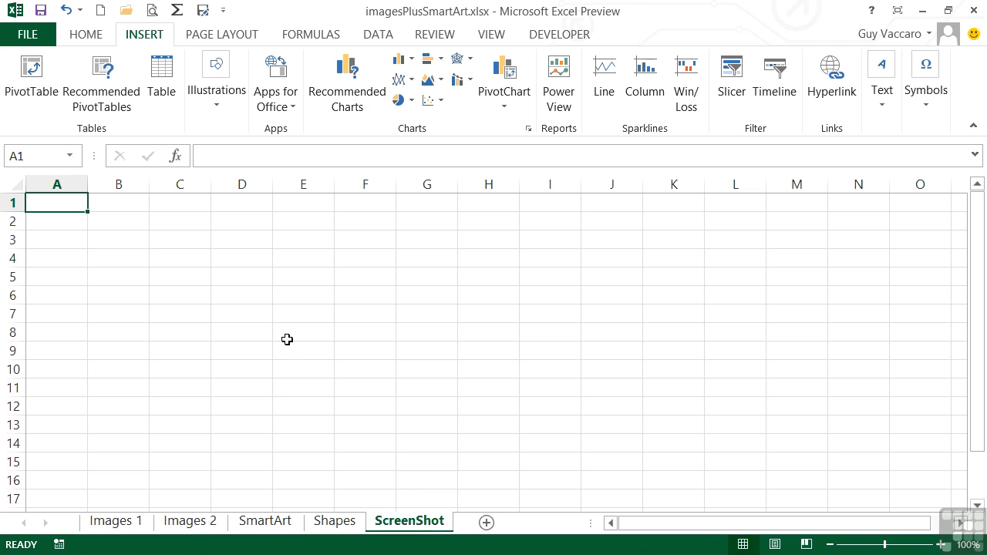
{"action": "left_click", "coordinate": [219, 108]}
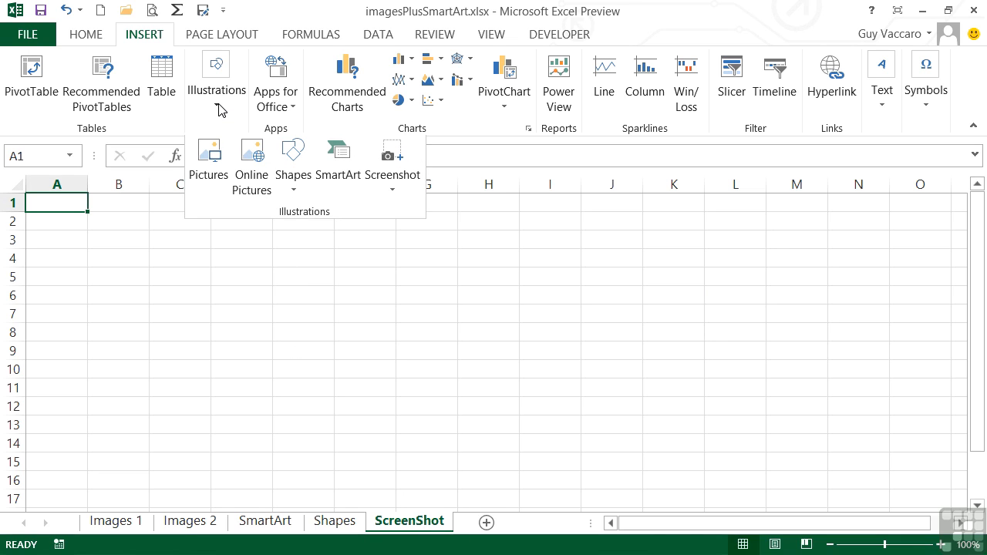
{"action": "left_click", "coordinate": [393, 202]}
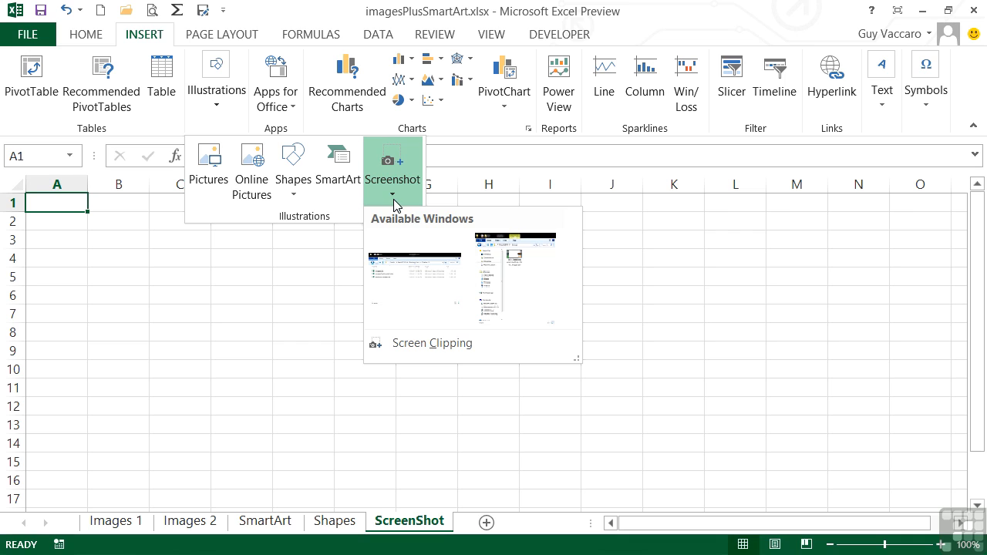
{"action": "left_click", "coordinate": [401, 291]}
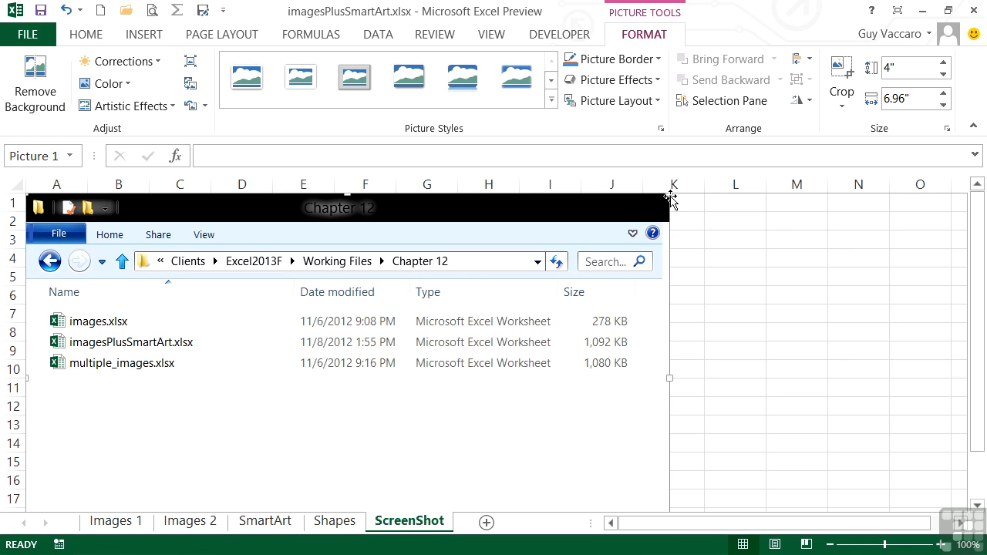
{"action": "left_click_drag", "start_coordinate": [670, 199], "coordinate": [565, 242]}
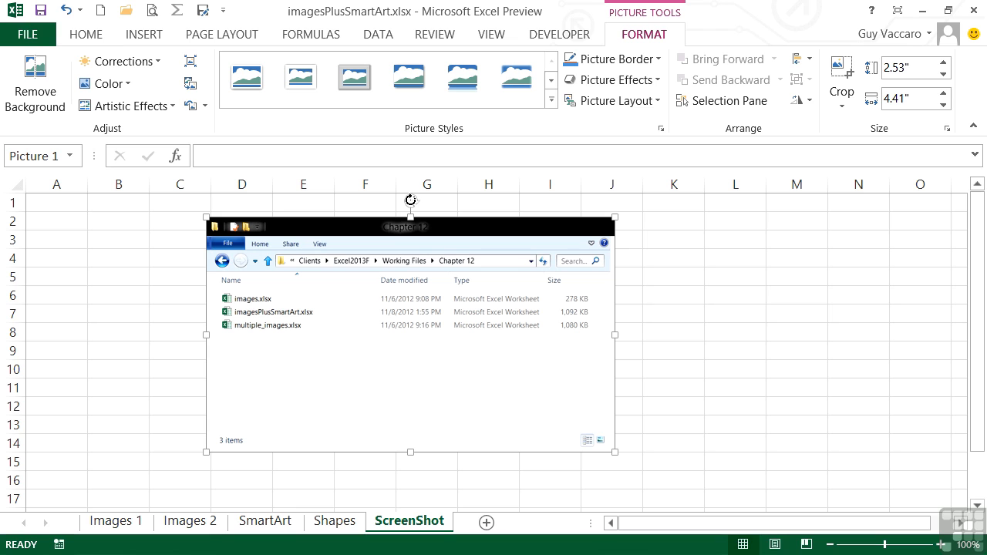
Rotate the window screenshot slightly clockwise and move it across columns E to L
{"action": "left_click_drag", "start_coordinate": [414, 205], "coordinate": [435, 226]}
{"action": "left_click_drag", "start_coordinate": [456, 283], "coordinate": [566, 308]}
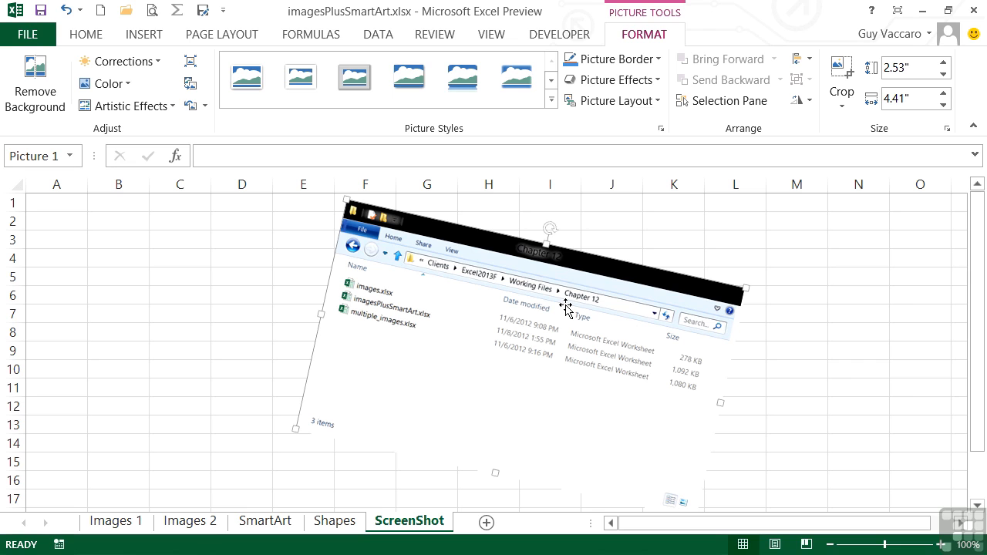
Insert a screen clipping of the three file names, about 2.13" by 1.09", at cell C7 and move it beside the tilted screenshot, across columns A to E
{"action": "left_click", "coordinate": [185, 314]}
{"action": "left_click", "coordinate": [144, 40]}
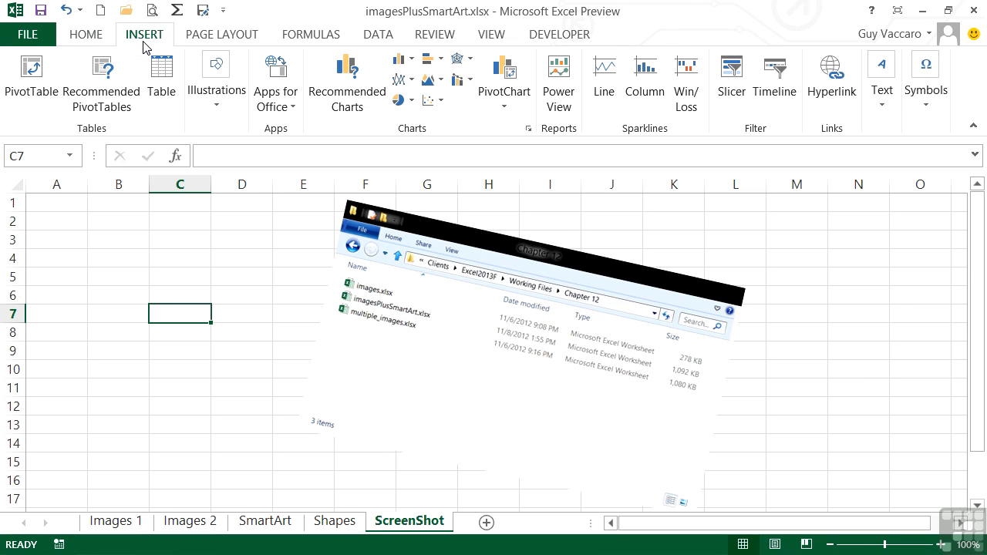
{"action": "left_click", "coordinate": [231, 111]}
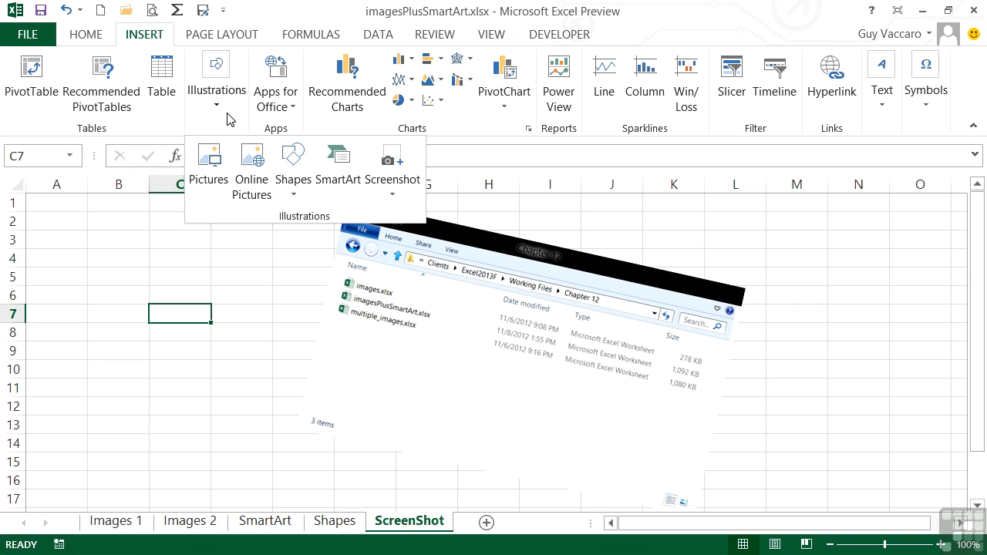
{"action": "left_click", "coordinate": [395, 195]}
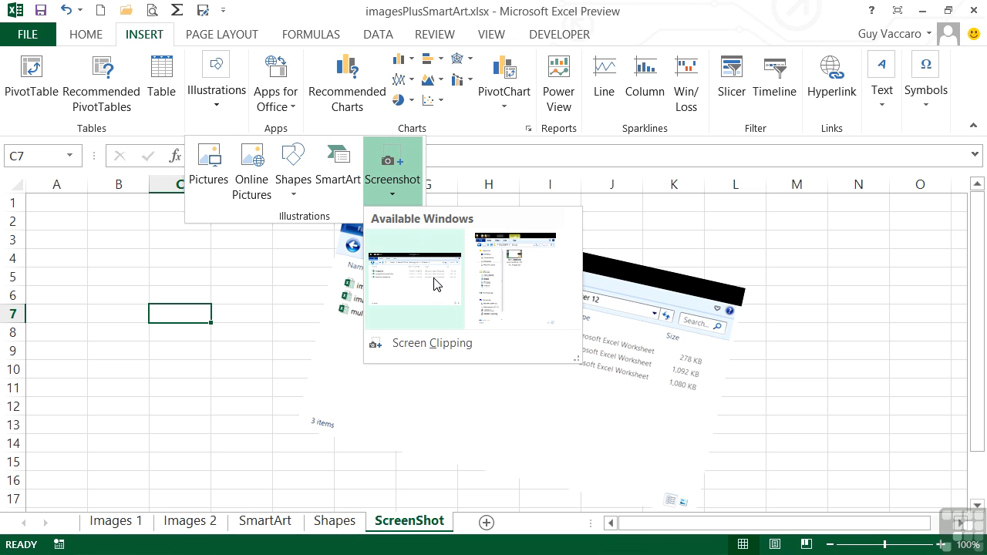
{"action": "left_click", "coordinate": [423, 344]}
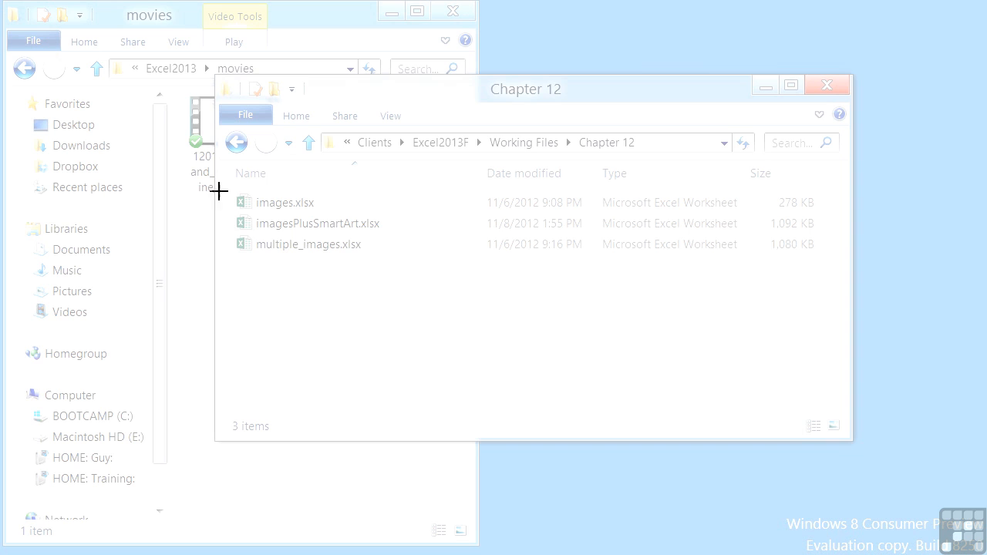
{"action": "left_click_drag", "start_coordinate": [219, 178], "coordinate": [415, 283]}
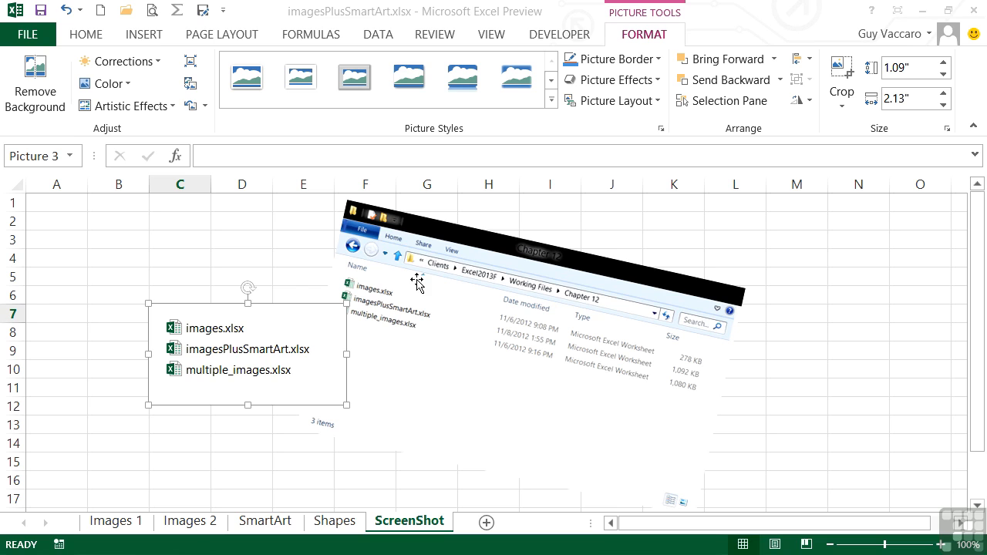
{"action": "left_click_drag", "start_coordinate": [288, 314], "coordinate": [227, 250]}
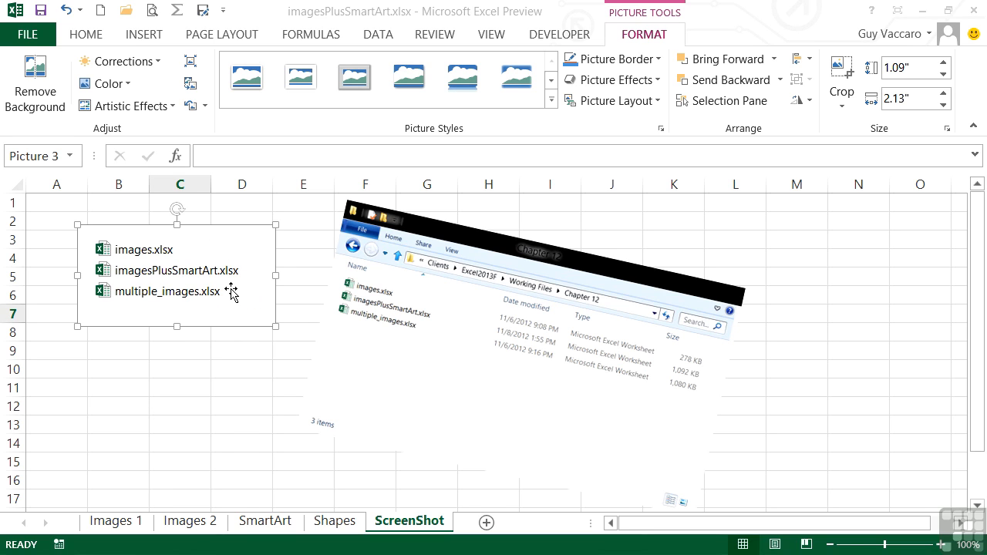